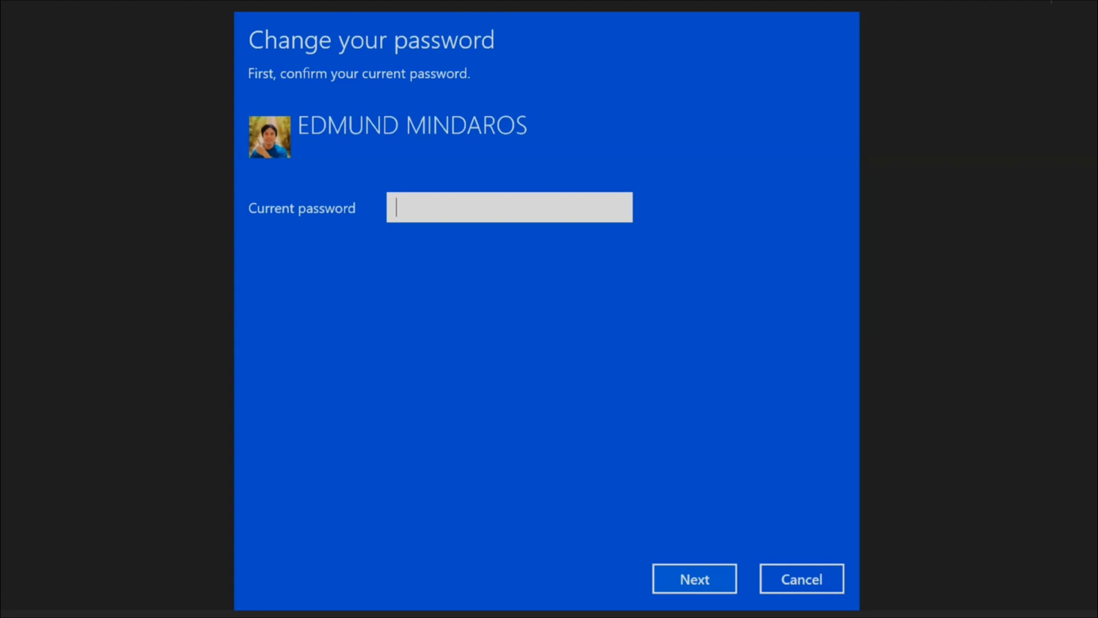
Close the Photos viewer showing the 'Change your password' screenshot to reveal the desktop
{"action": "left_click", "coordinate": [751, 607]}
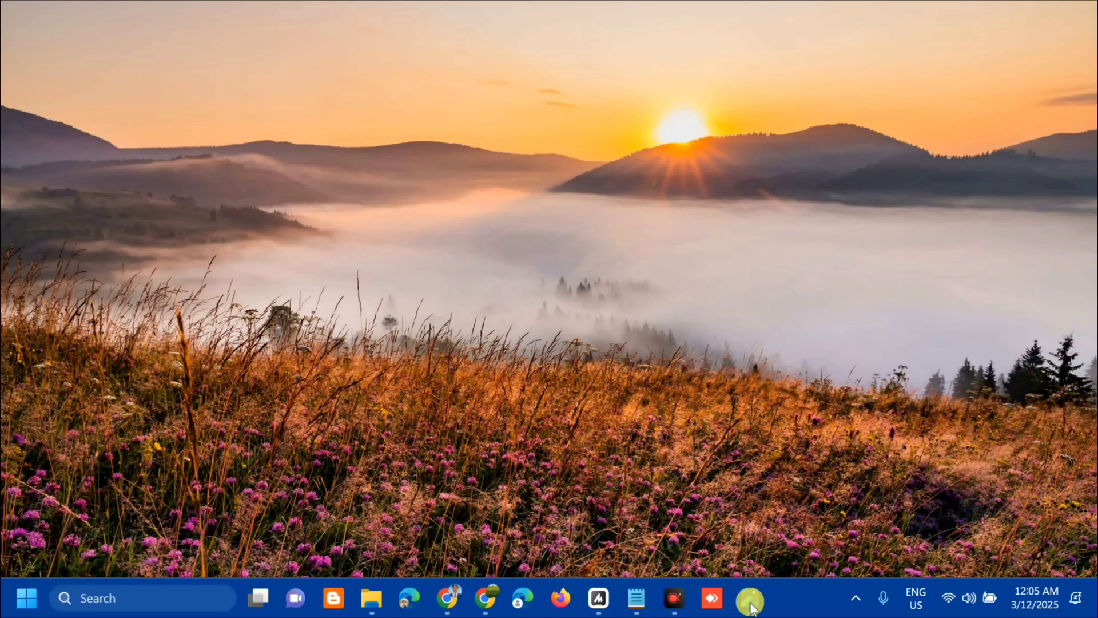
Open the Run box and enter services.msc
{"action": "key", "text": "super+r"}
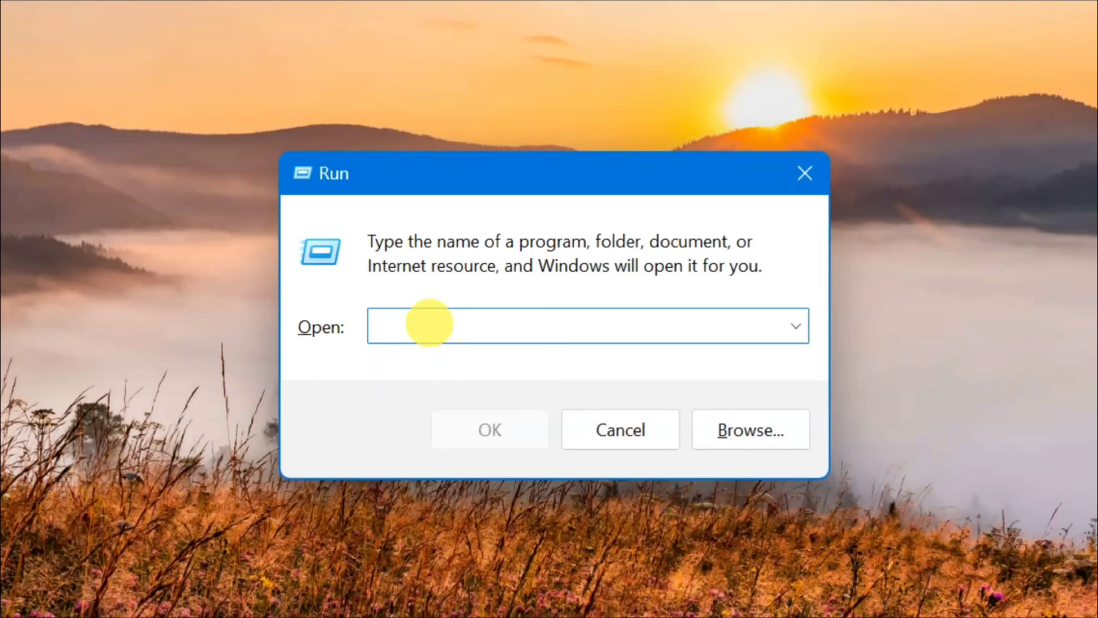
{"action": "type", "text": "s"}
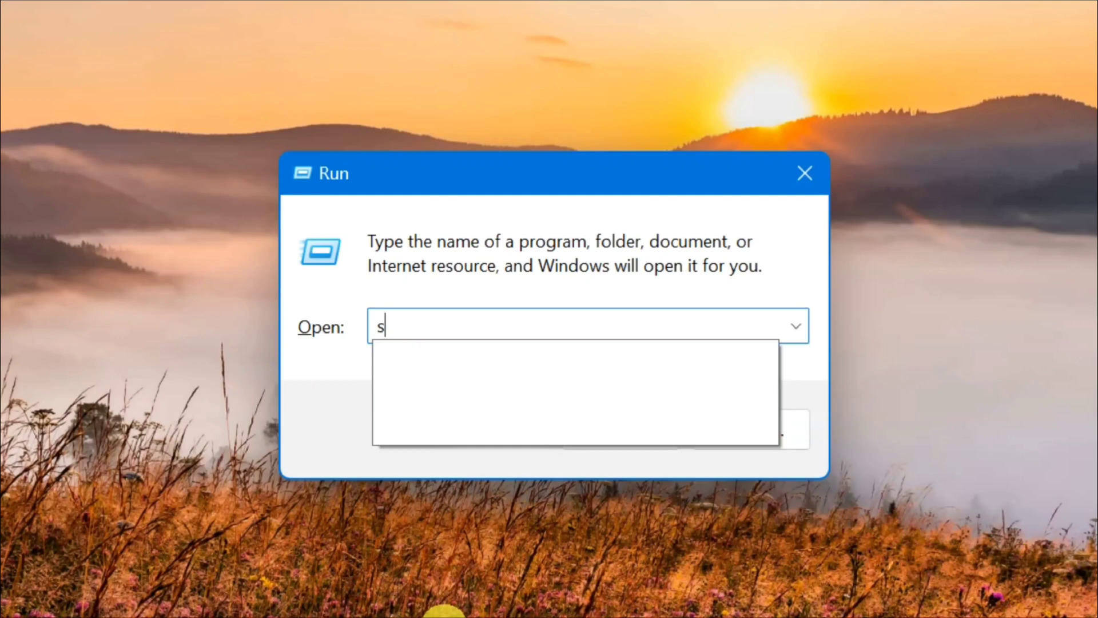
{"action": "type", "text": "ervices."}
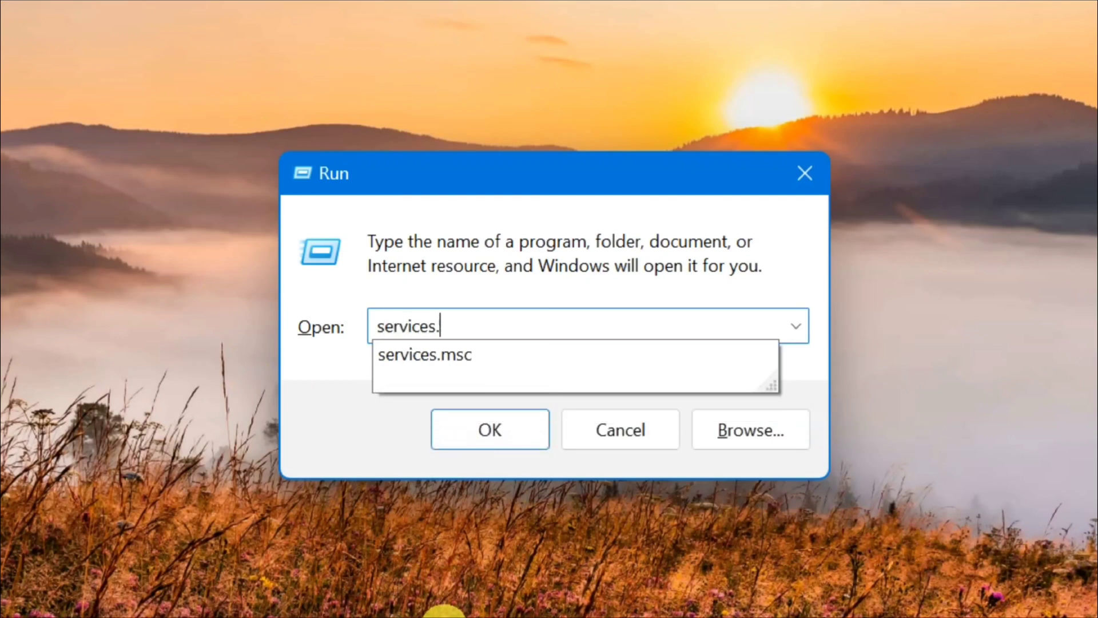
{"action": "type", "text": "msc"}
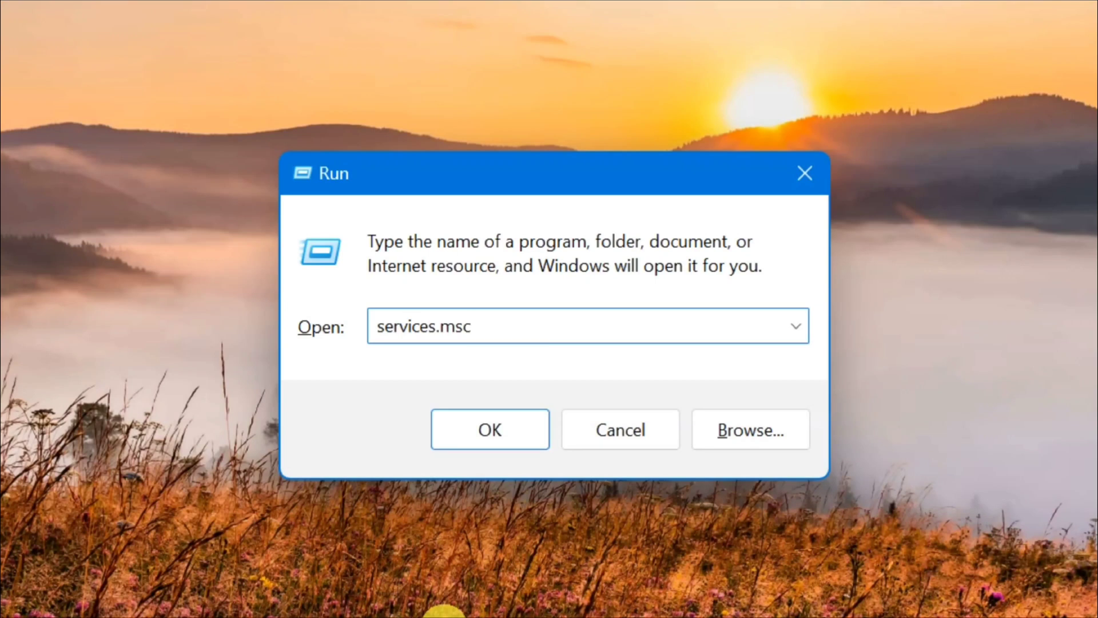
Launch the Services console and select the Credential Manager service in the list
{"action": "left_click", "coordinate": [489, 427]}
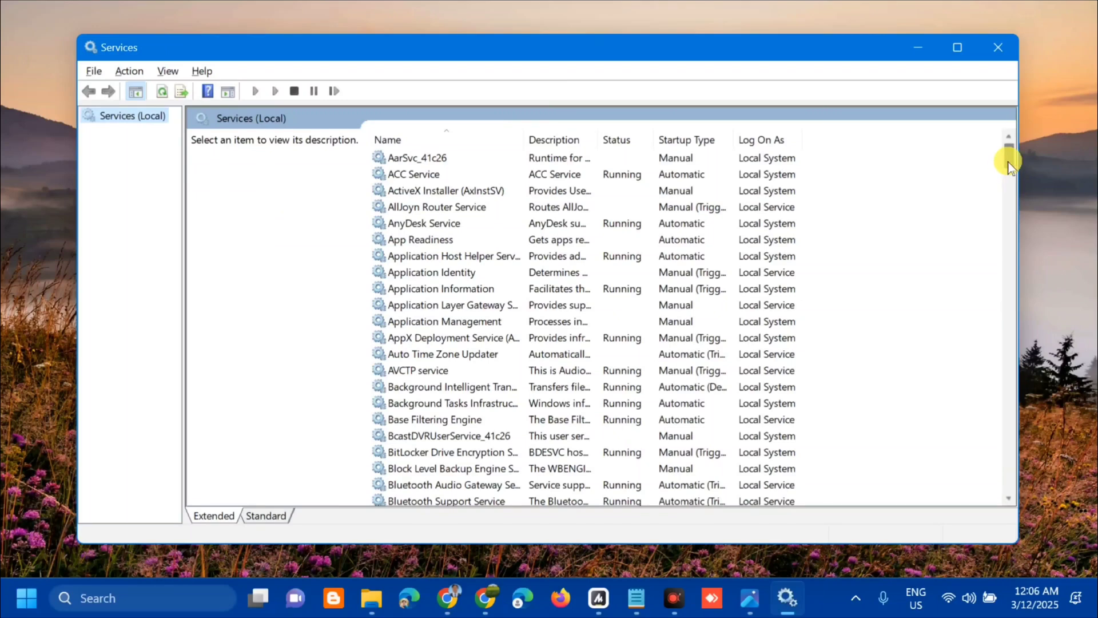
{"action": "left_click_drag", "start_coordinate": [1008, 163], "coordinate": [1008, 199]}
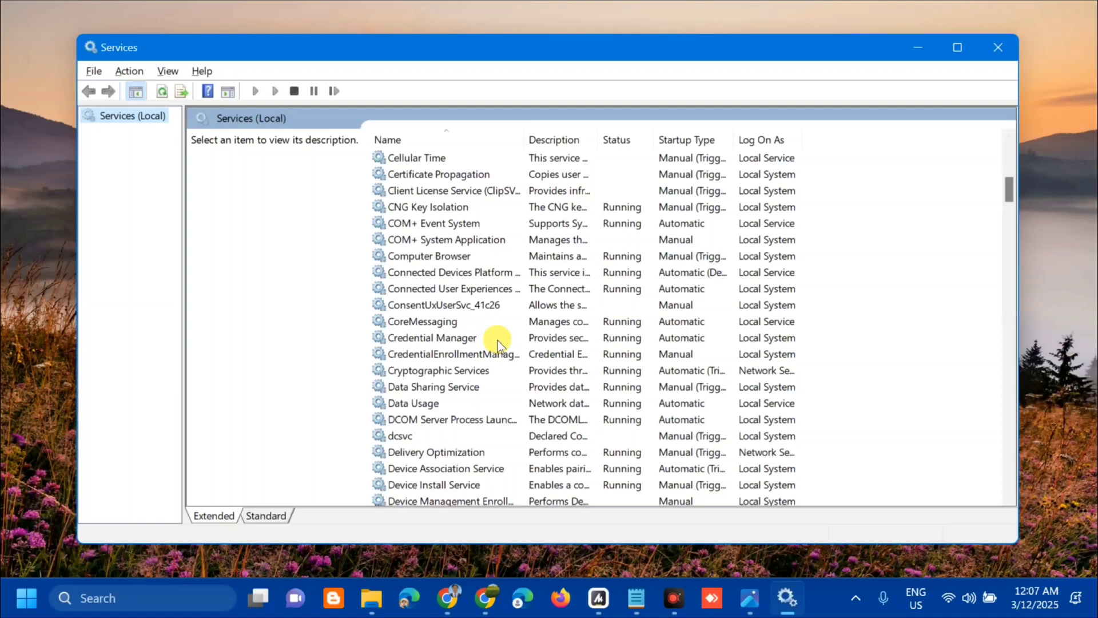
{"action": "left_click", "coordinate": [530, 342]}
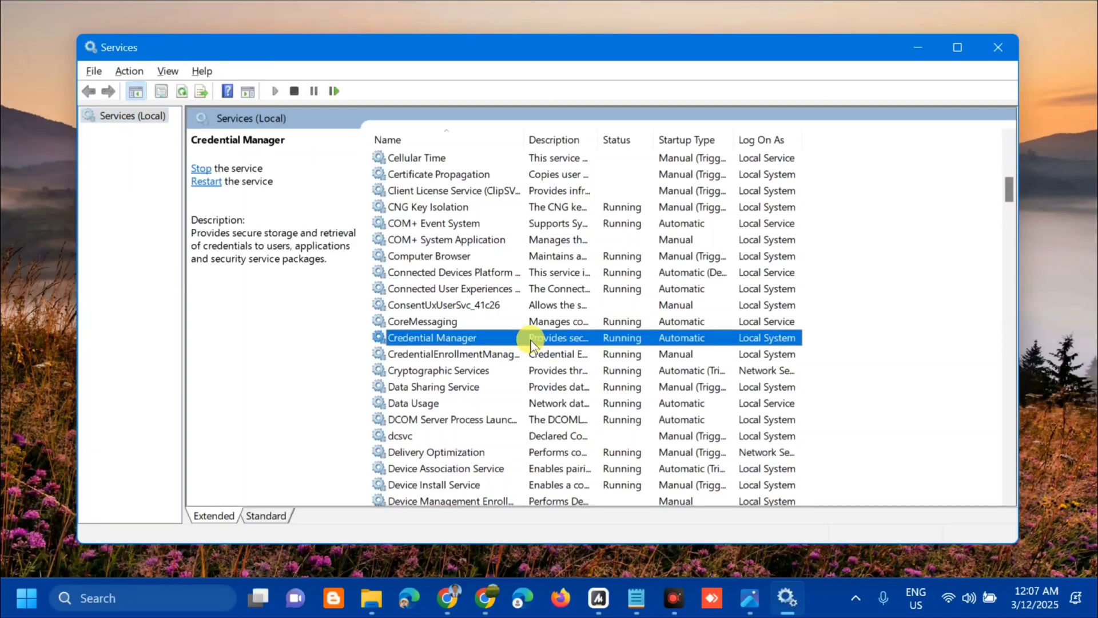
Set Credential Manager's startup type to Disabled in its Properties, then close Services
{"action": "right_click", "coordinate": [530, 342]}
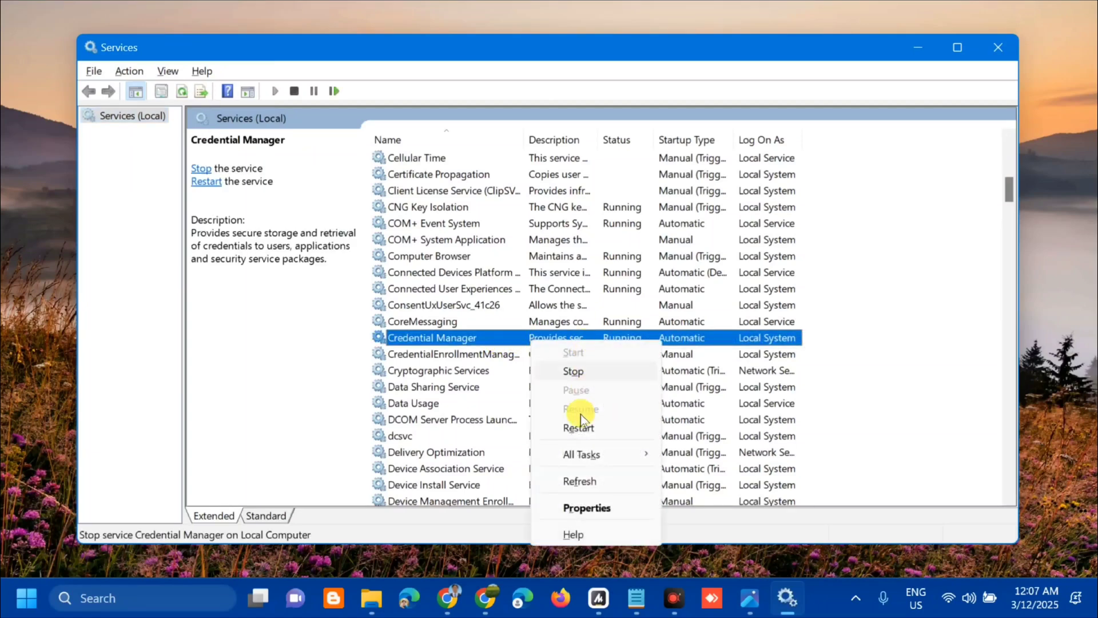
{"action": "left_click", "coordinate": [581, 507]}
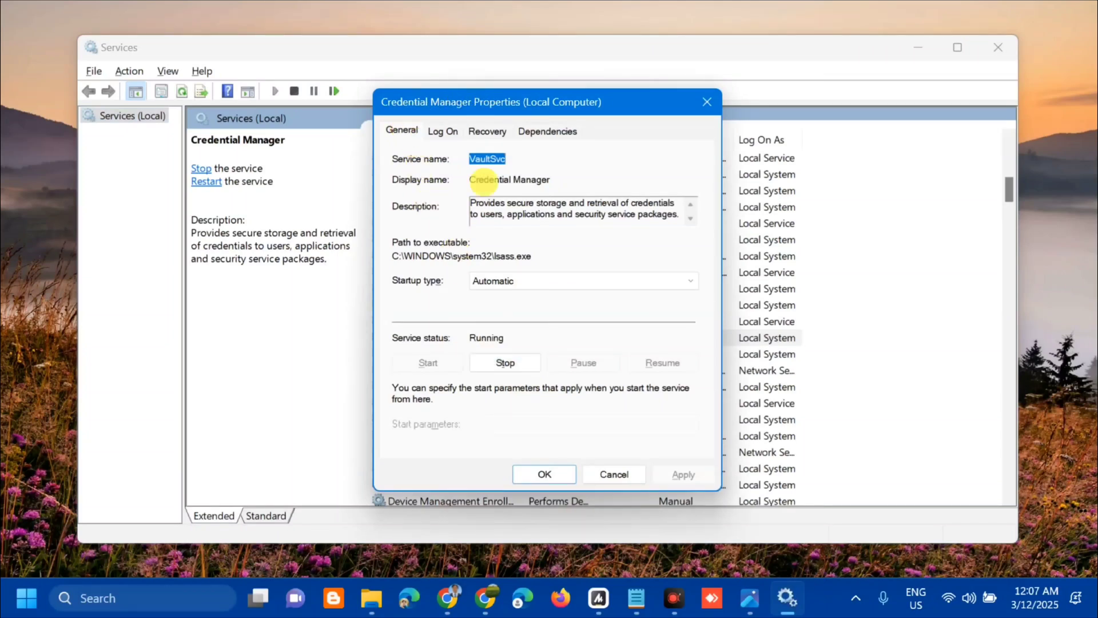
{"action": "left_click", "coordinate": [690, 281]}
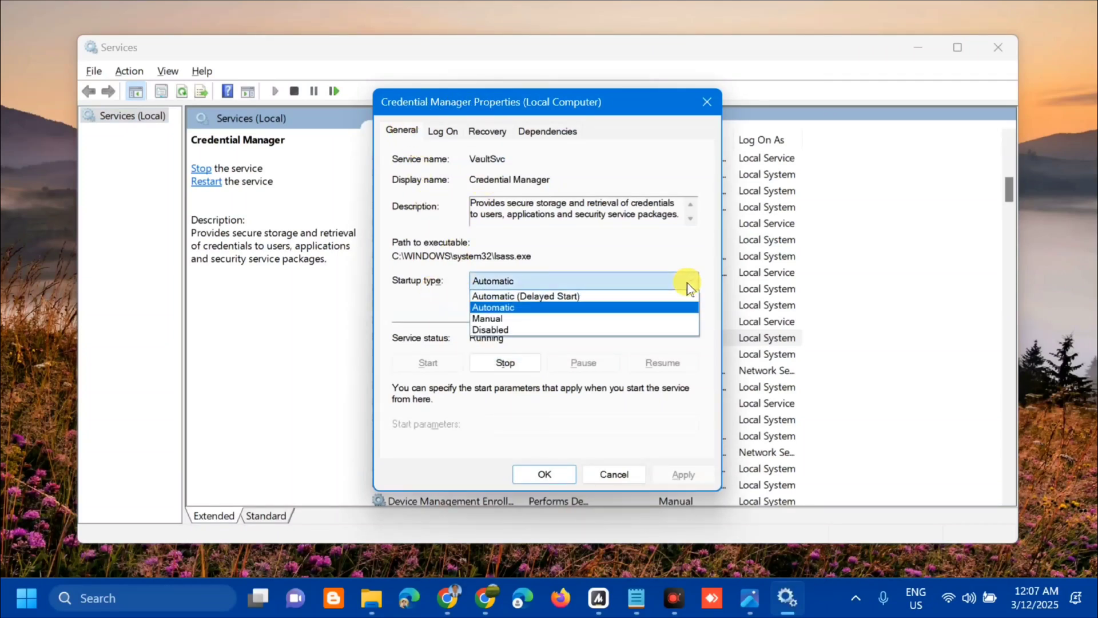
{"action": "left_click", "coordinate": [533, 330]}
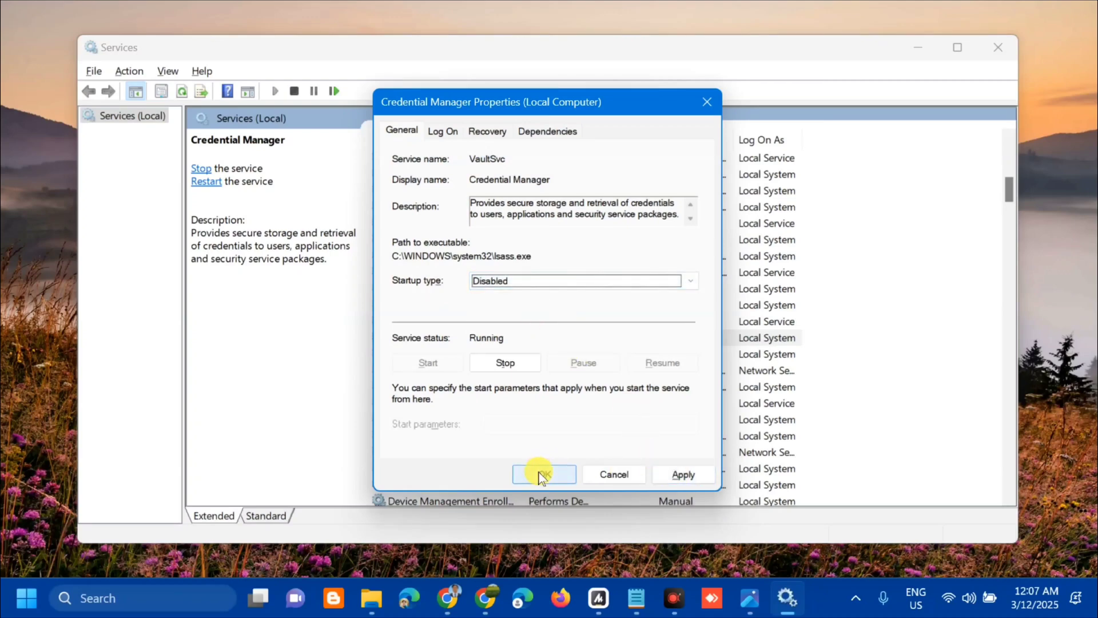
{"action": "left_click", "coordinate": [599, 474]}
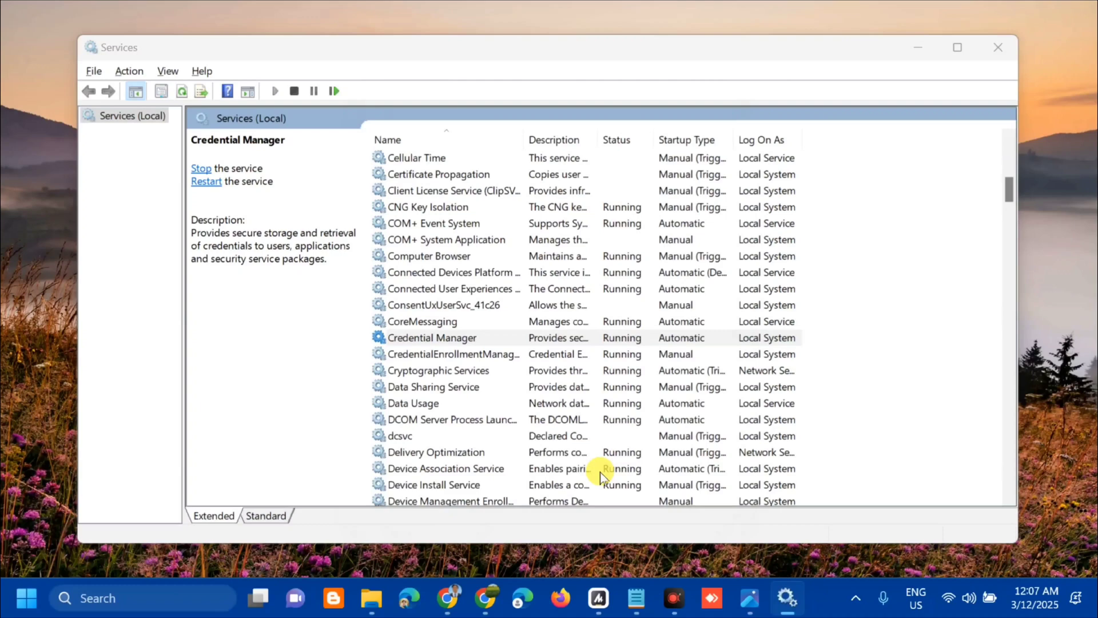
{"action": "left_click", "coordinate": [998, 48]}
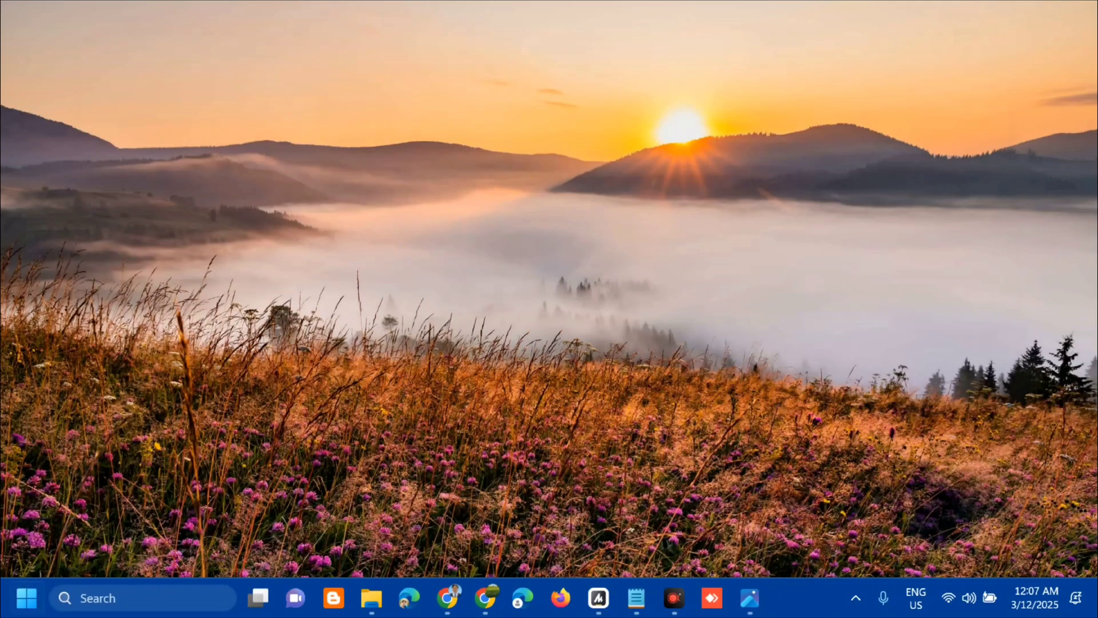
Search Start for cmd and run Command Prompt as administrator, approving the UAC prompt
{"action": "left_click", "coordinate": [27, 598]}
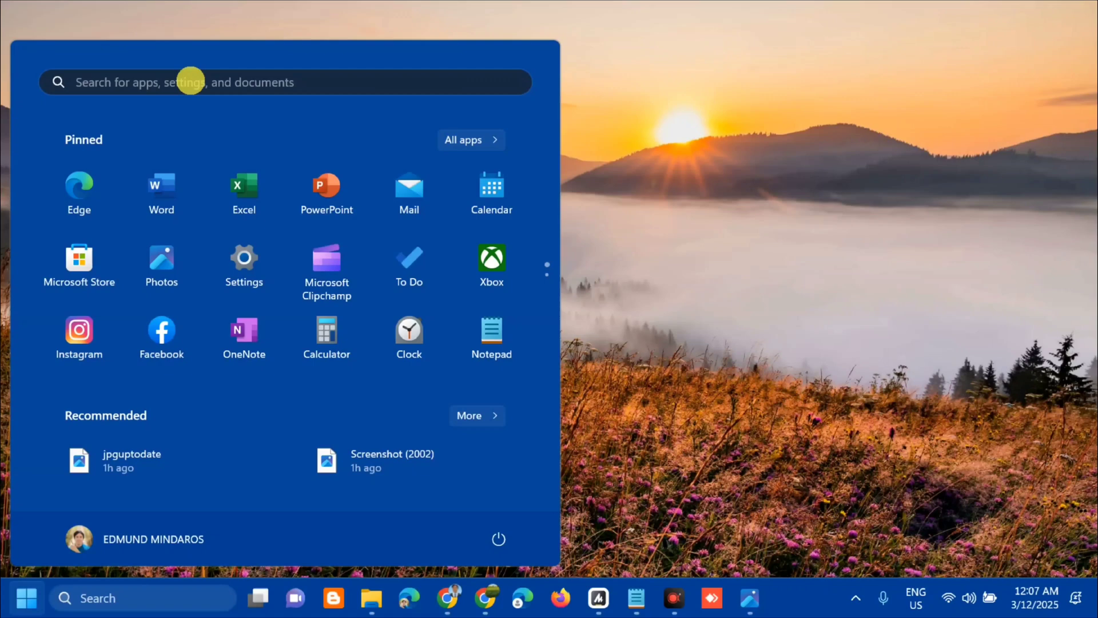
{"action": "left_click", "coordinate": [191, 80]}
{"action": "type", "text": "cmd"}
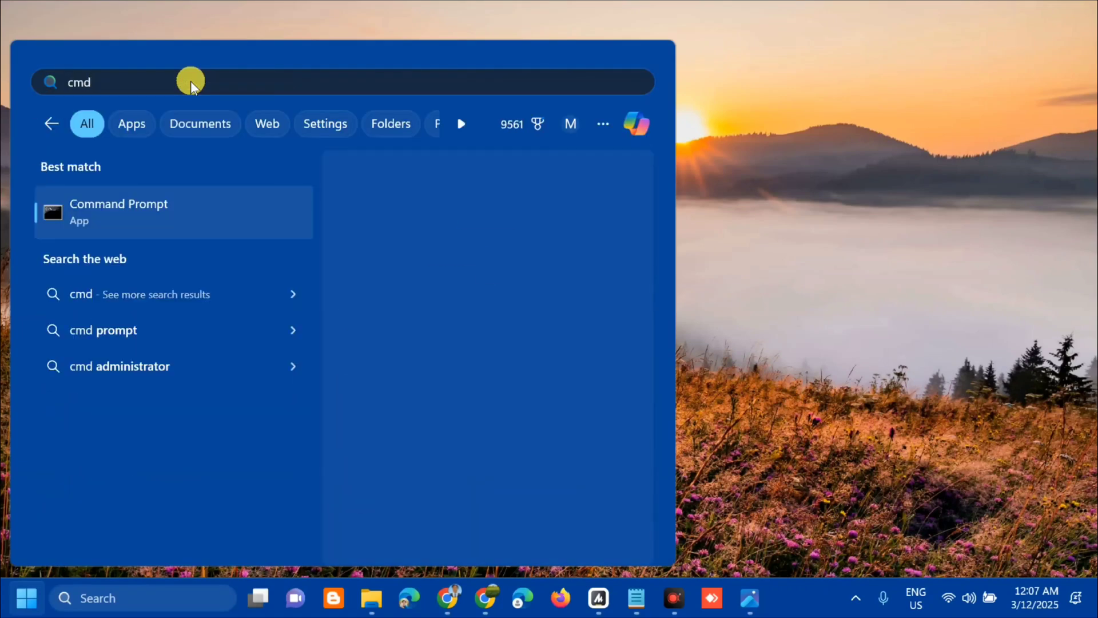
{"action": "right_click", "coordinate": [201, 206]}
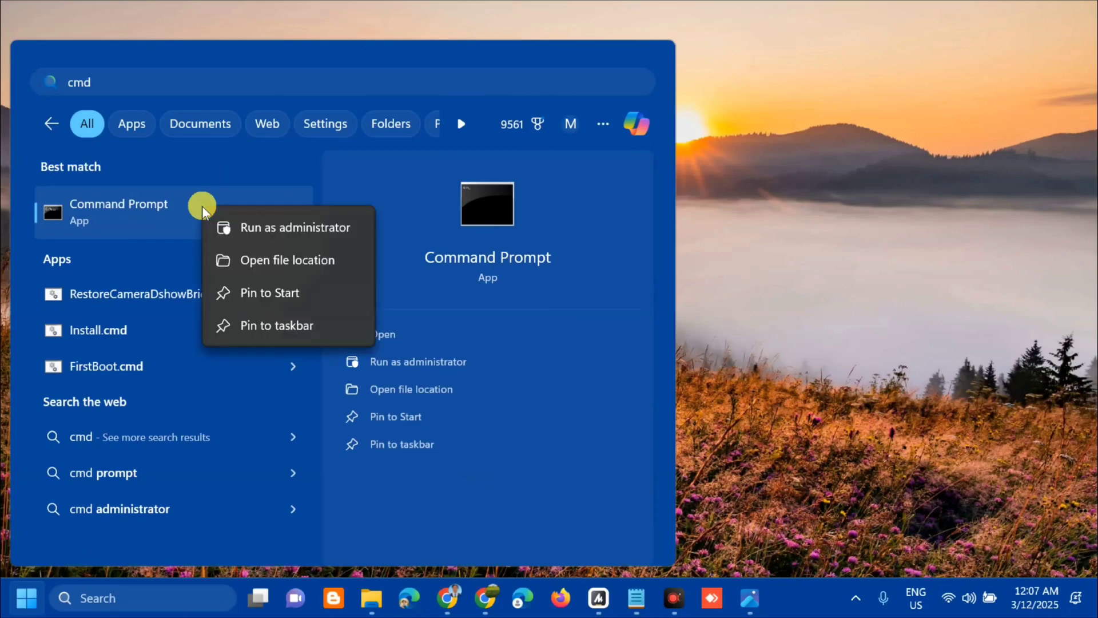
{"action": "left_click", "coordinate": [276, 227]}
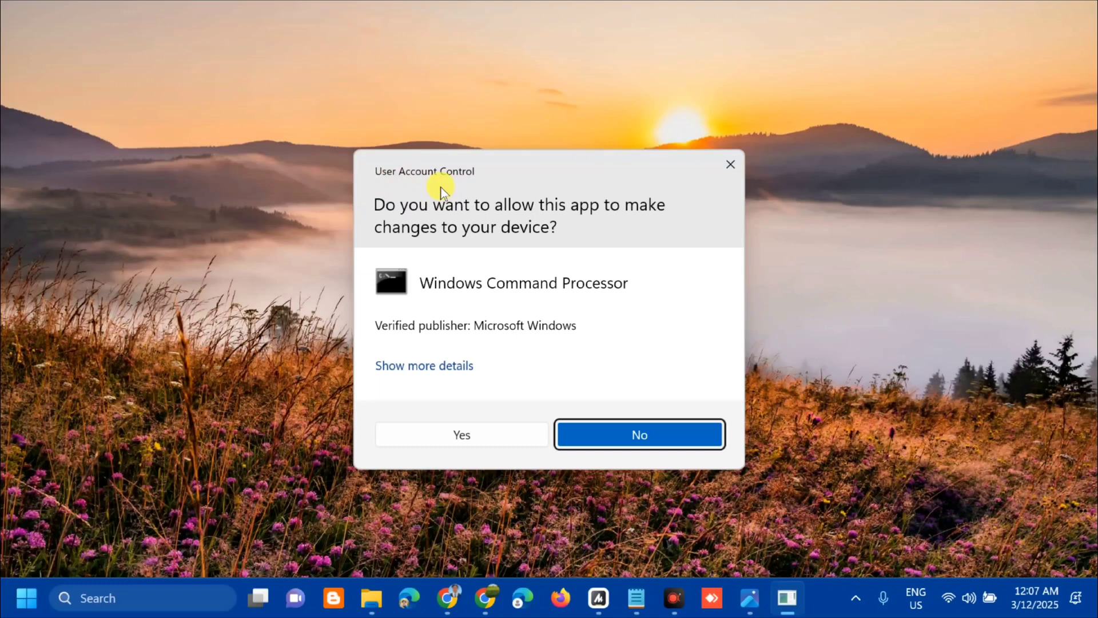
{"action": "left_click", "coordinate": [462, 437]}
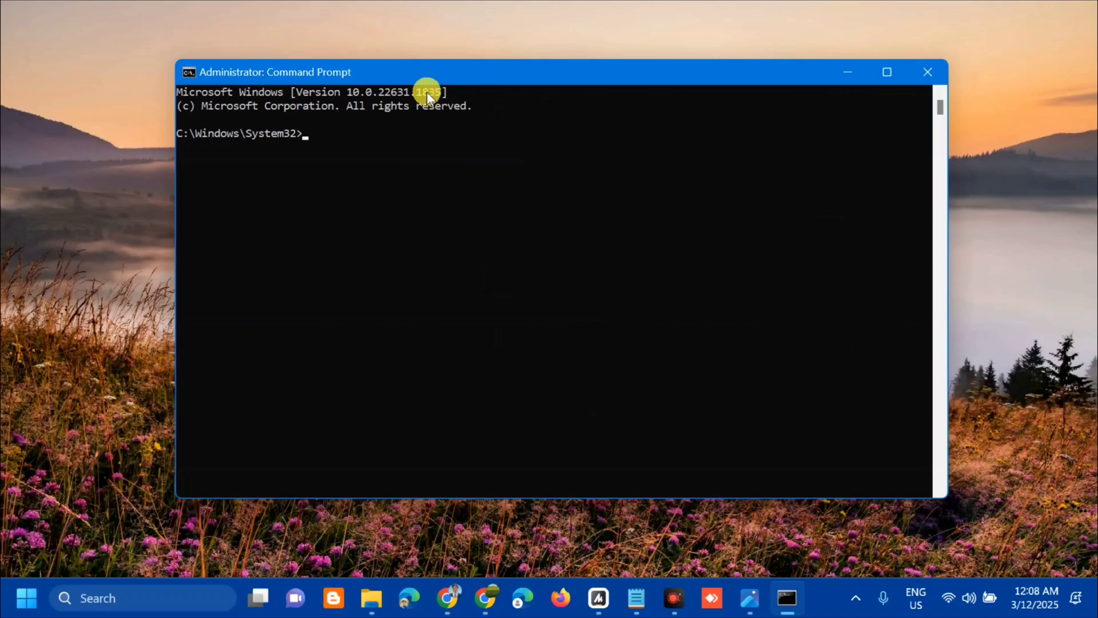
Run sfc /scannow at the admin prompt and let verification reach 100%
{"action": "key", "text": "Caps_Lock"}
{"action": "key", "text": "Caps_Lock"}
{"action": "type", "text": "sfc /scannow"}
{"action": "key", "text": "Return"}
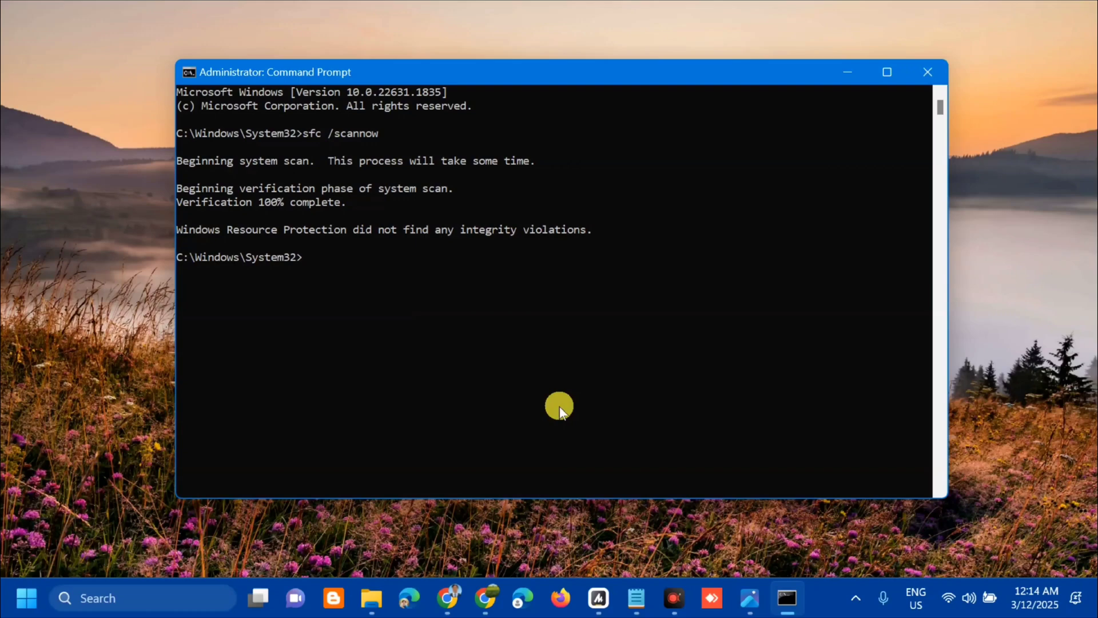
Copy Dism /Online /Cleanup-Image /RestoreHealth from Notepad and paste it at the admin prompt
{"action": "left_click", "coordinate": [637, 595]}
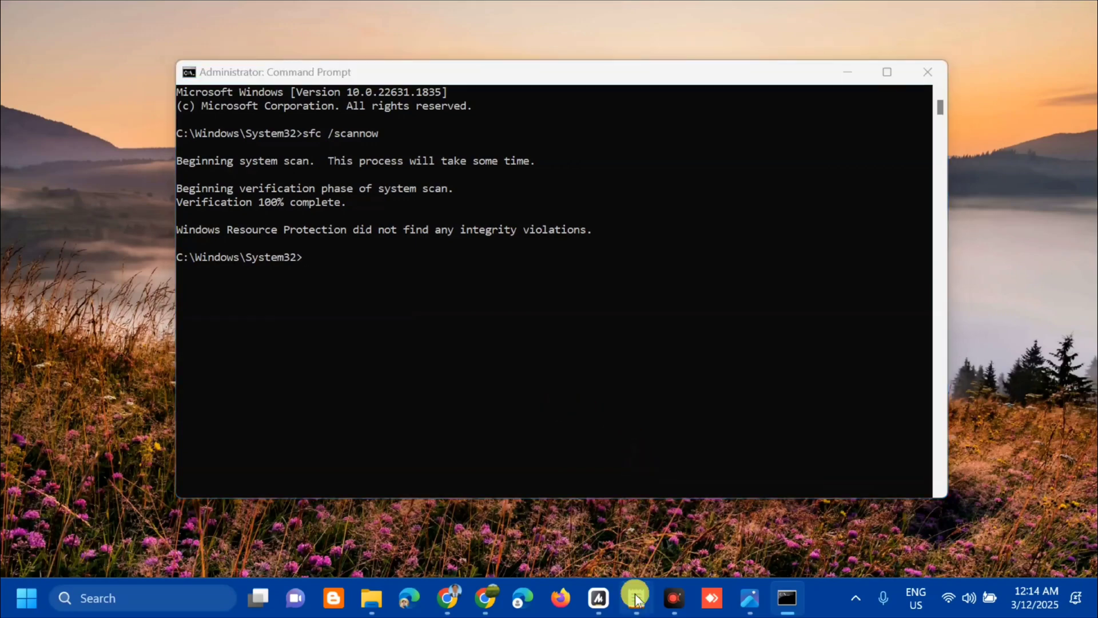
{"action": "left_click", "coordinate": [636, 597]}
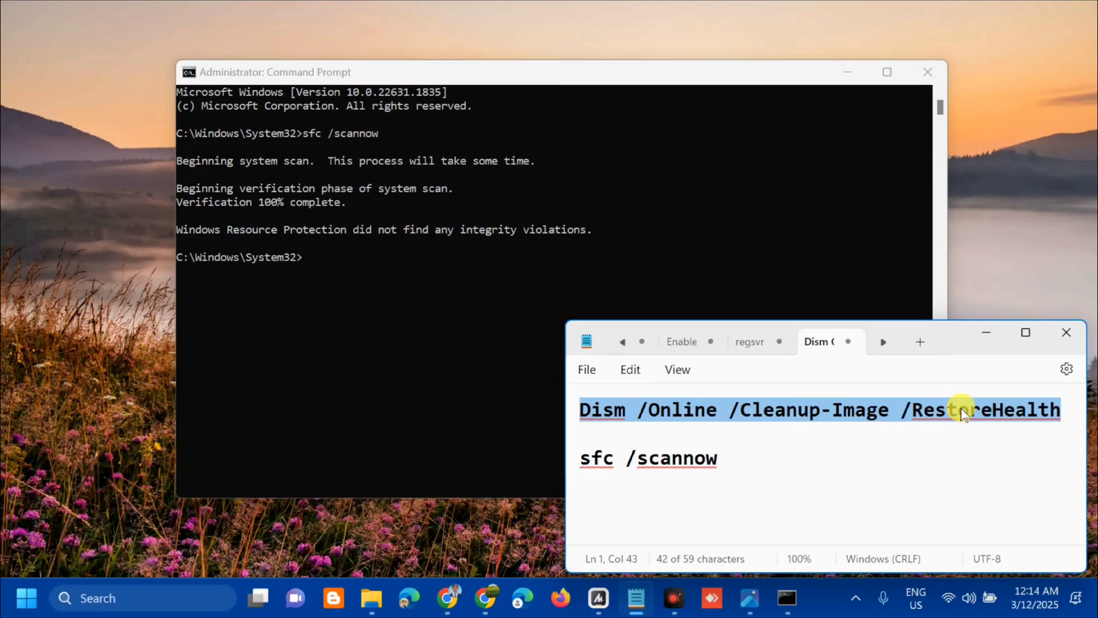
{"action": "left_click", "coordinate": [984, 336]}
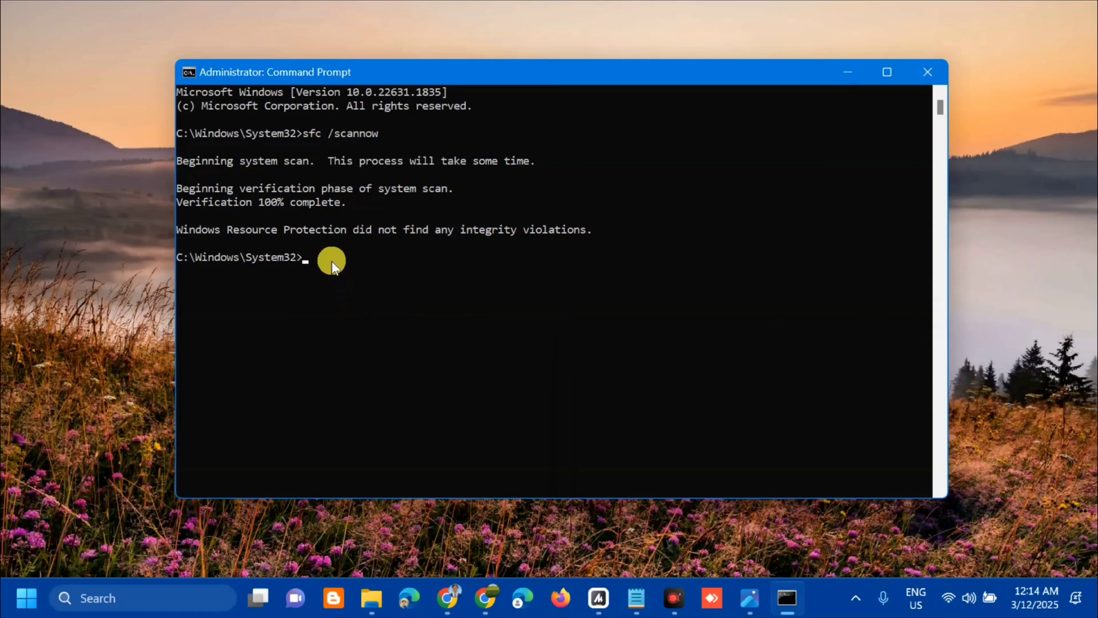
{"action": "type", "text": "Dism /Online /Cleanup-Image /RestoreHealth"}
Run the pasted DISM RestoreHealth command until it reports successful completion
{"action": "key", "text": "Return"}
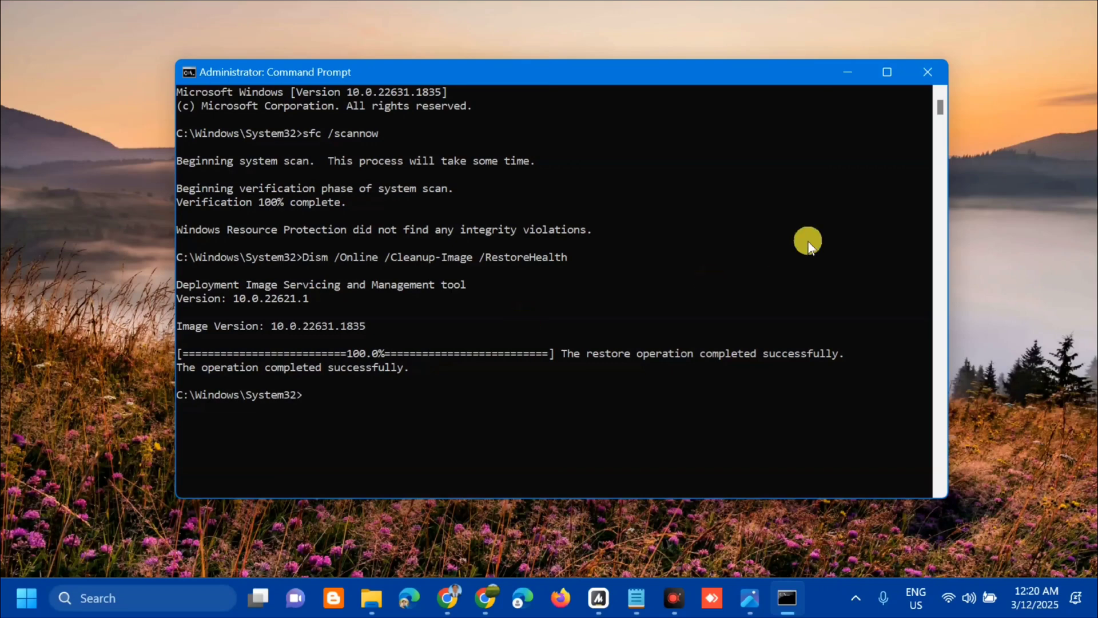
{"action": "left_click", "coordinate": [926, 74]}
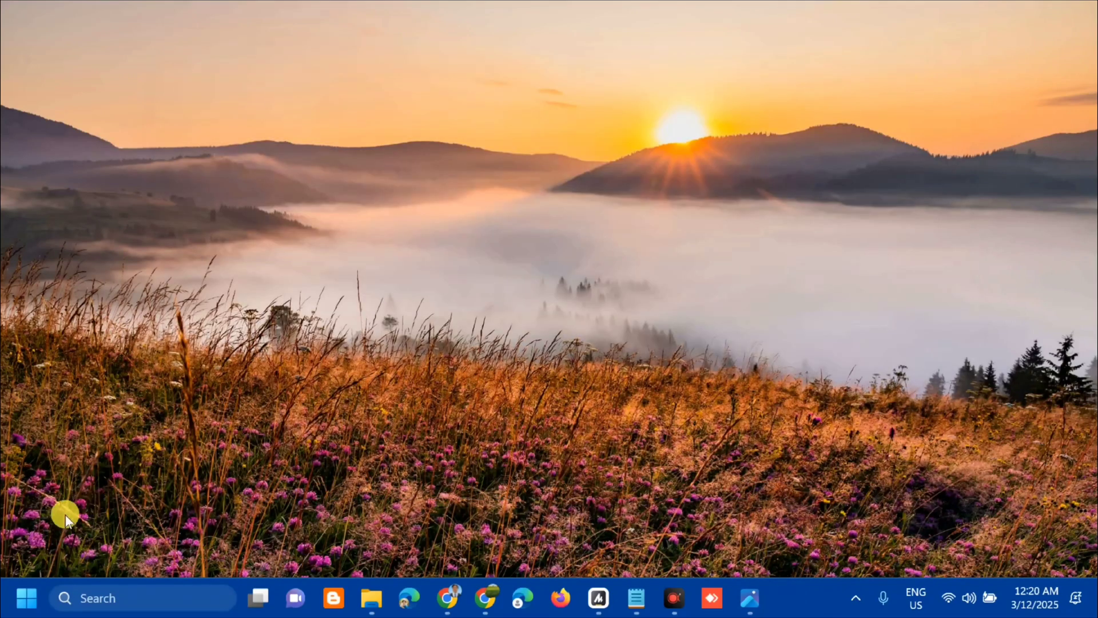
{"action": "left_click", "coordinate": [26, 599]}
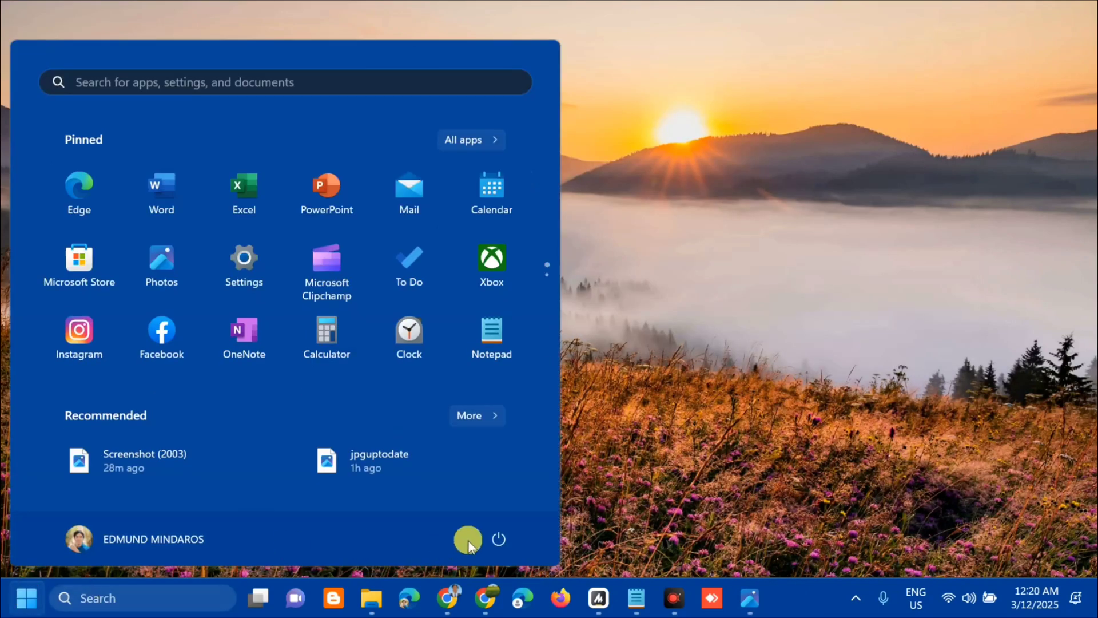
{"action": "left_click", "coordinate": [492, 536]}
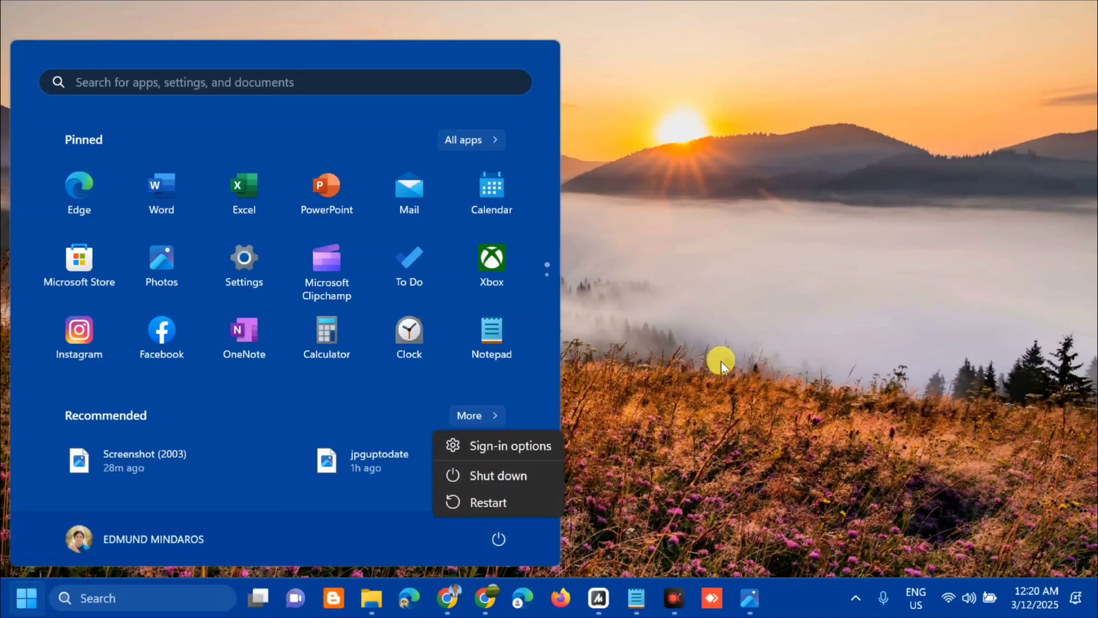
{"action": "left_click", "coordinate": [707, 340]}
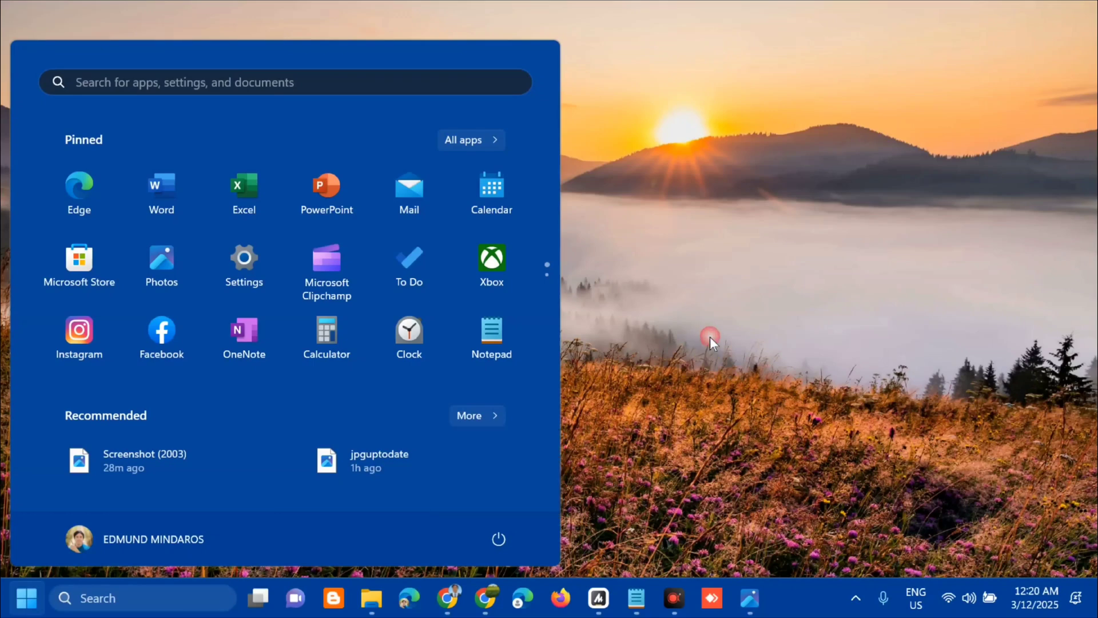
{"action": "left_click", "coordinate": [709, 337]}
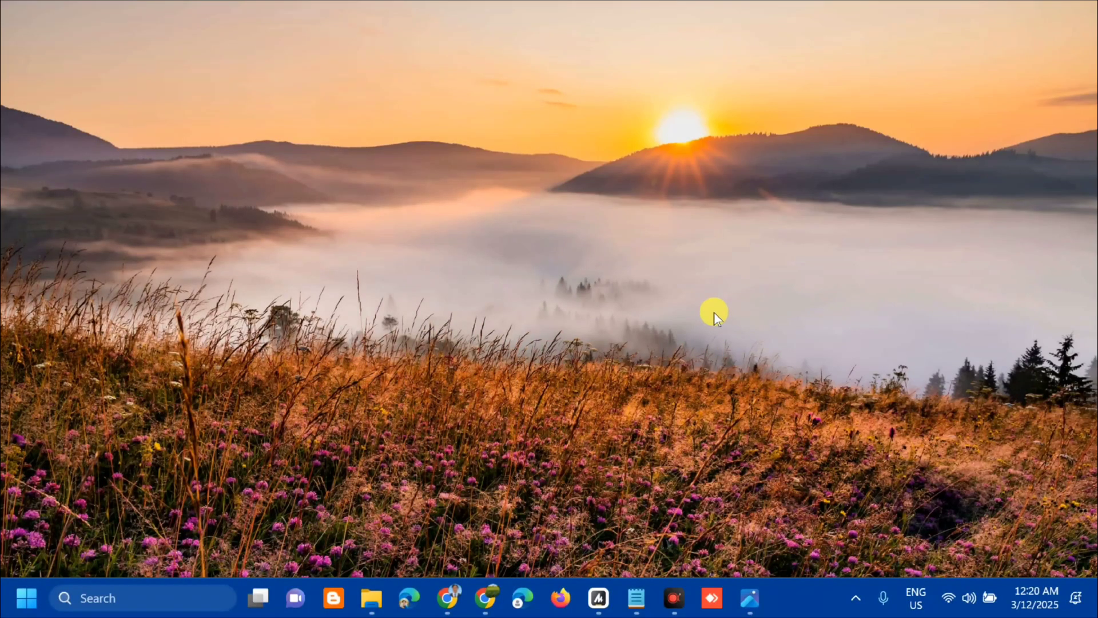